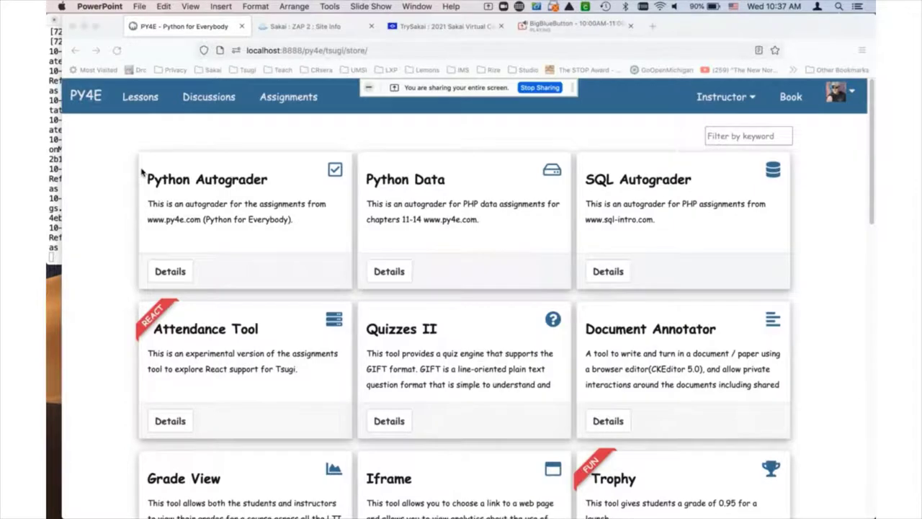
Step: In the Sakai browser tab, finish renaming the site to Future LTI and open its Assignments list
left_click(302, 26)
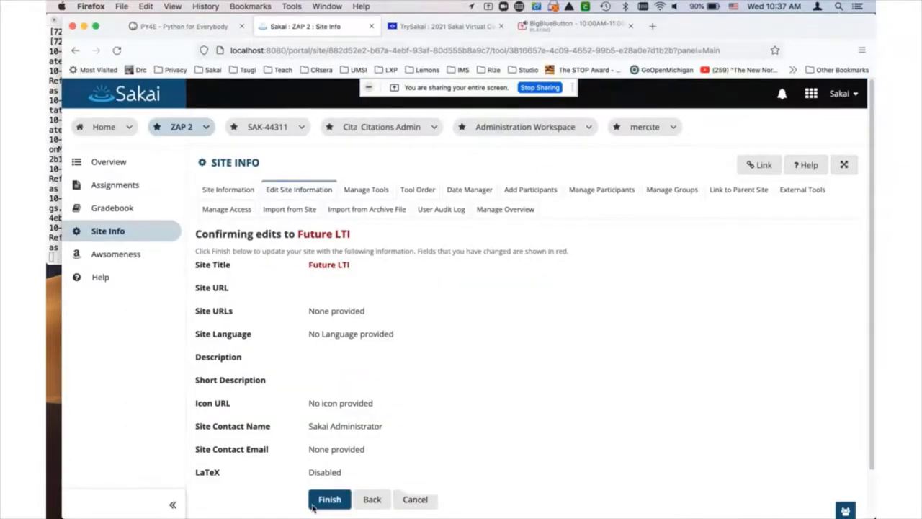
left_click(314, 505)
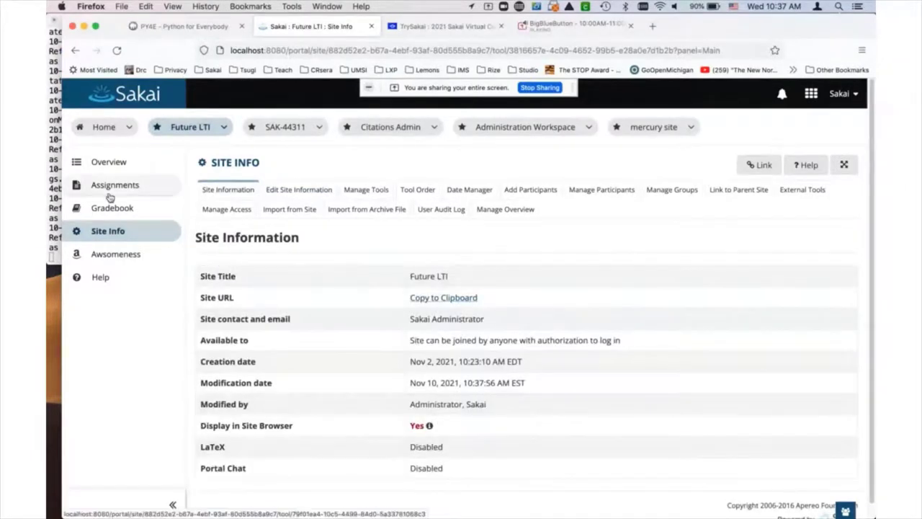
left_click(109, 193)
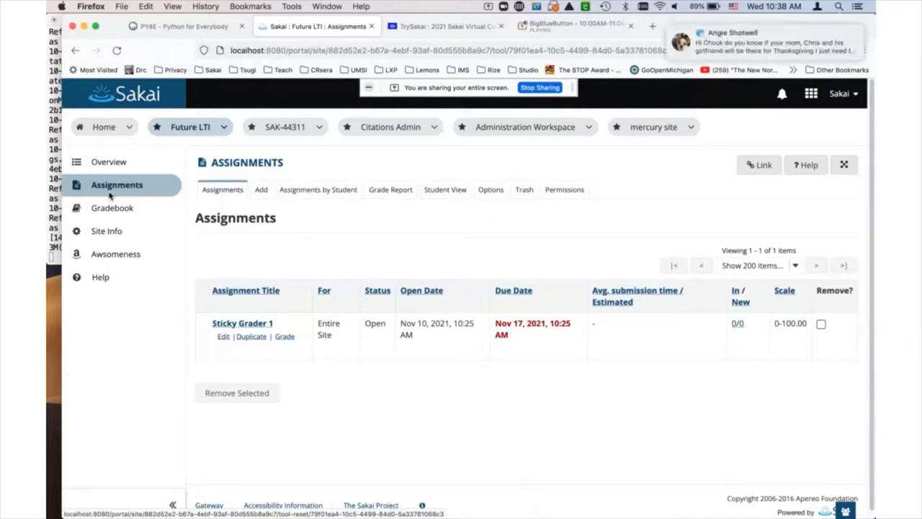
mouse_move(818, 41)
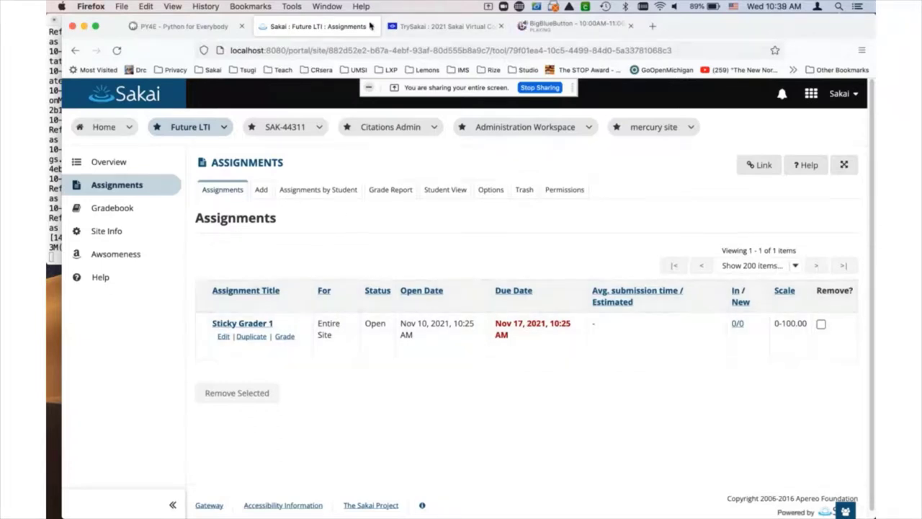
Step: Switch to the student's private browsing window and open the Assignments list of the Future LTI site
left_click(327, 6)
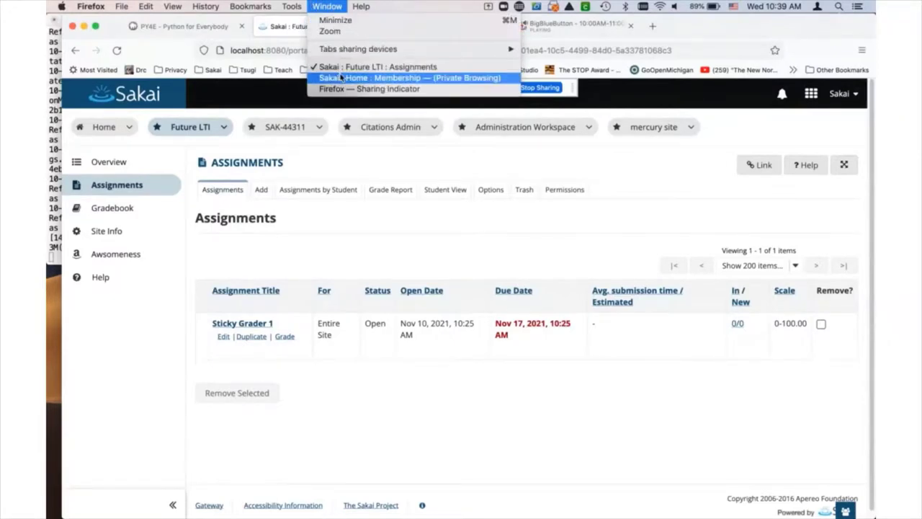
left_click(341, 77)
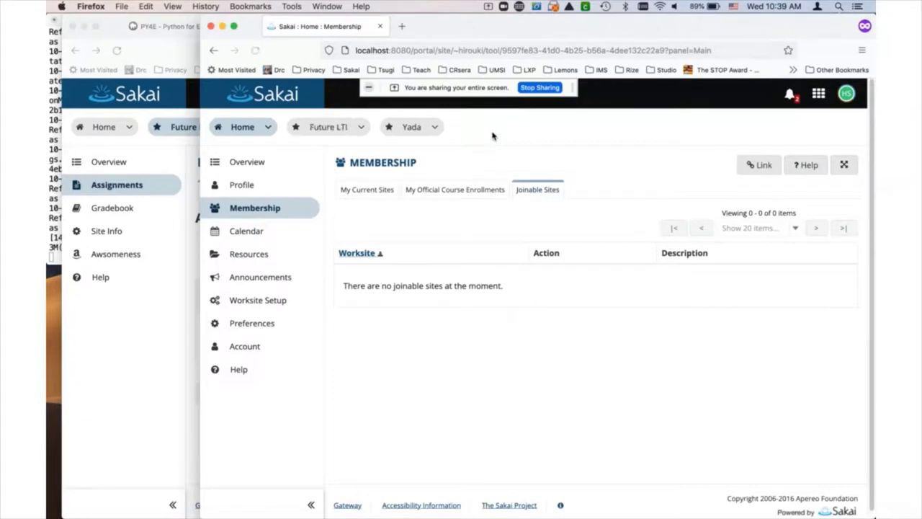
left_click(320, 129)
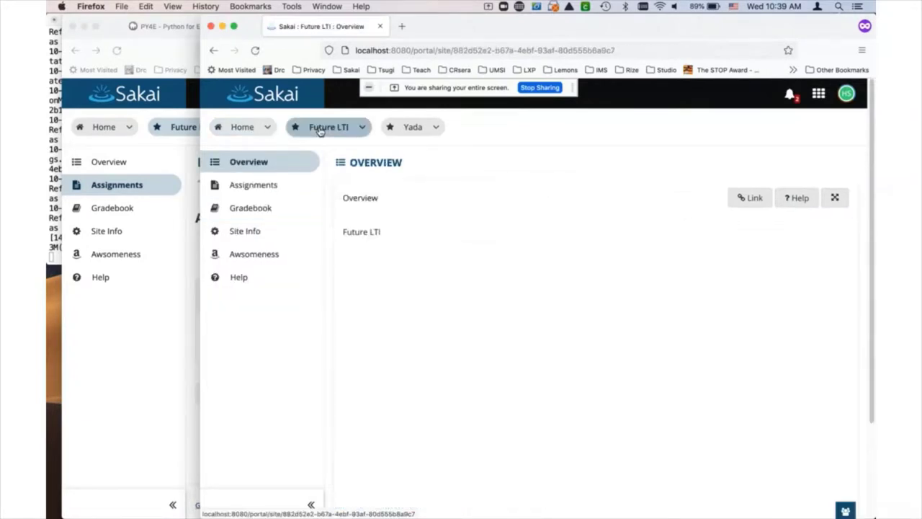
left_click(170, 311)
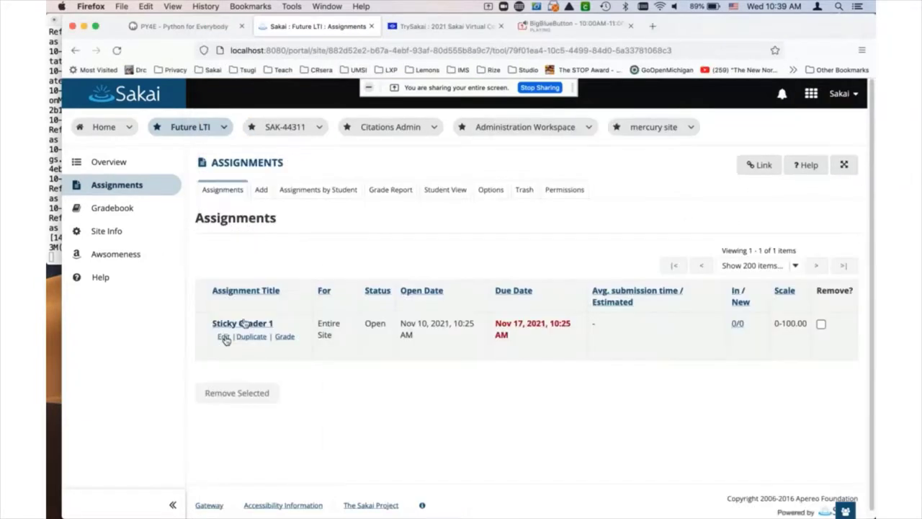
key("super+Tab")
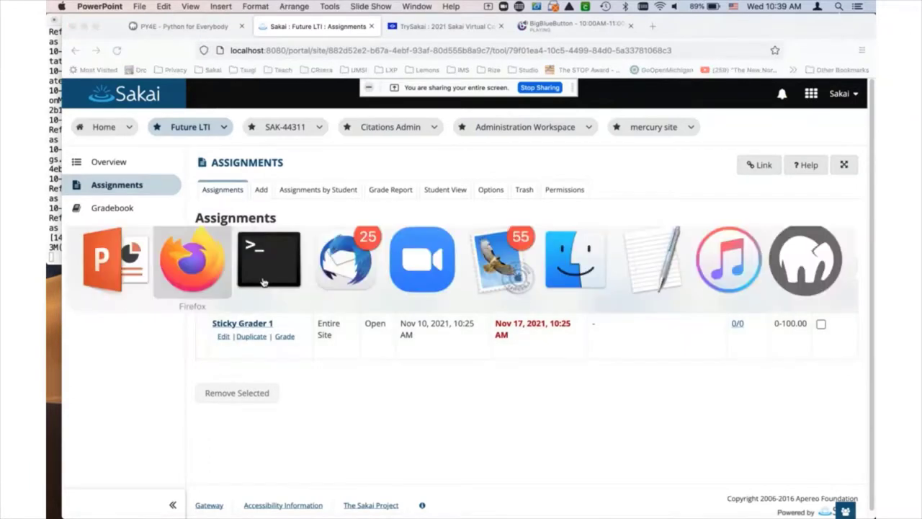
left_click(336, 6)
left_click(339, 78)
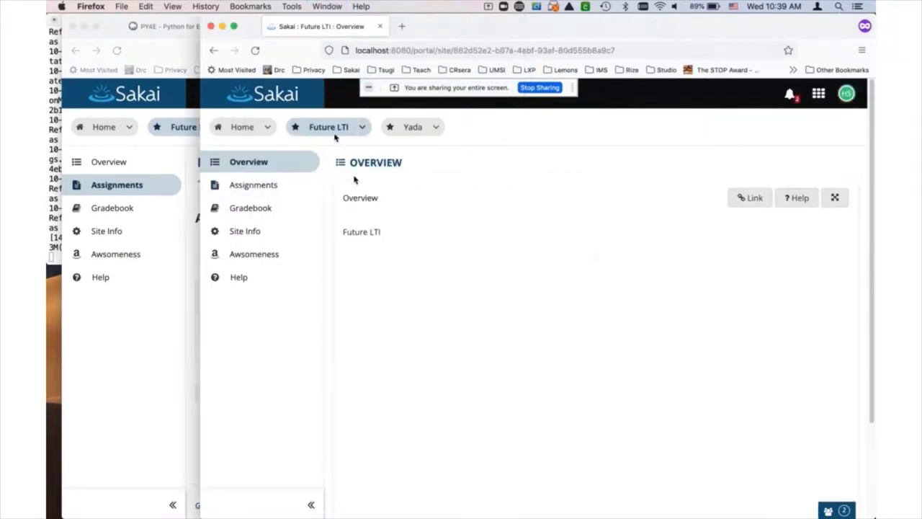
left_click(271, 187)
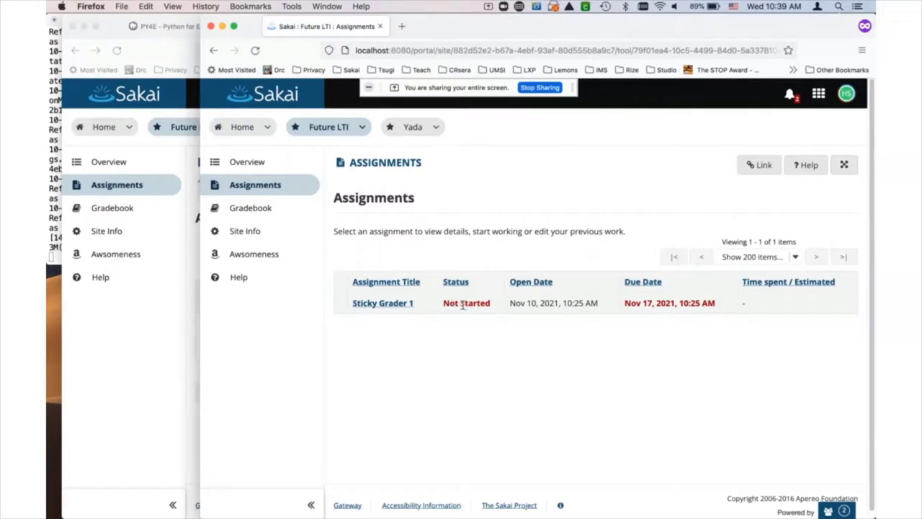
Step: Open the Sticky Grader 1 assignment as the student and proceed with the LTI 1.3 launch of its external tool
left_click(395, 305)
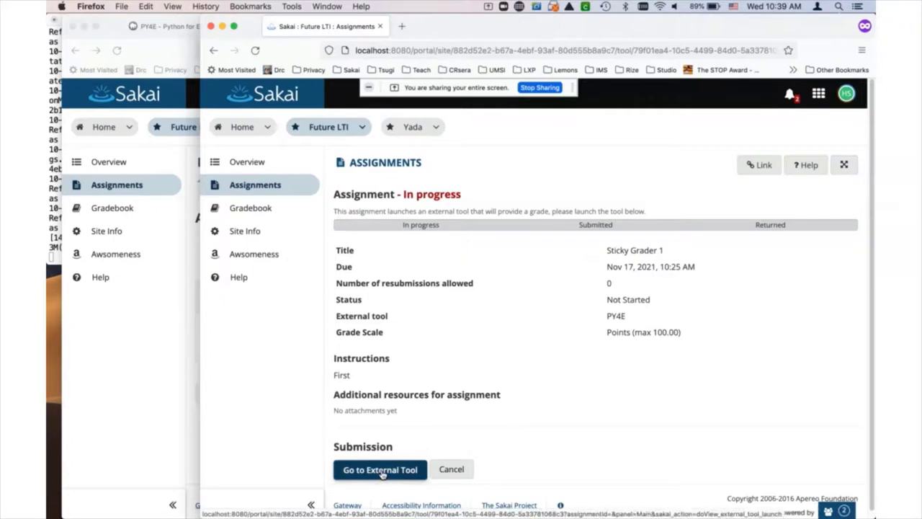
left_click(381, 472)
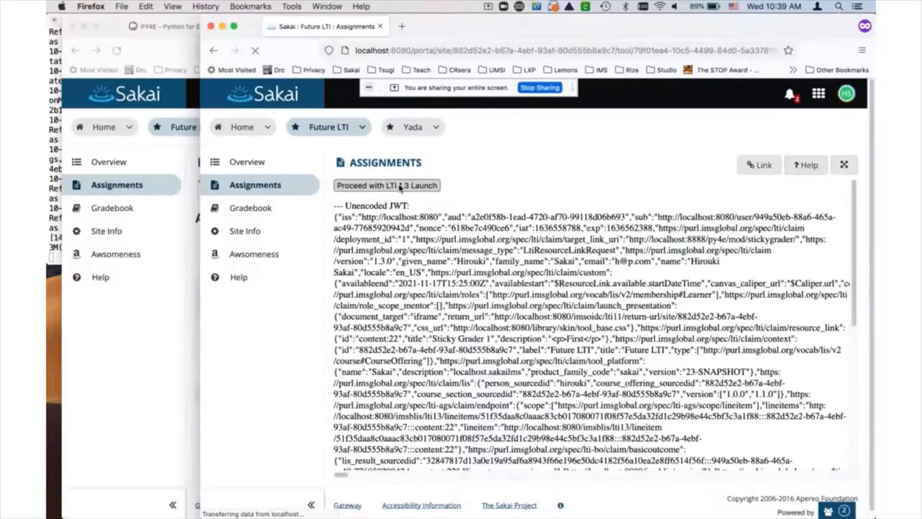
left_click(399, 186)
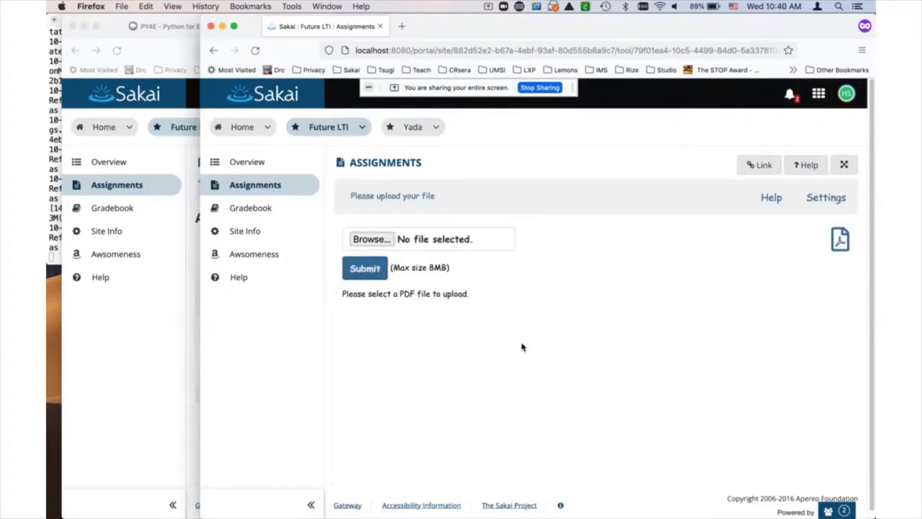
Step: Select bandit.pdf from the NoBackup folder and submit it as the assignment upload
left_click(378, 241)
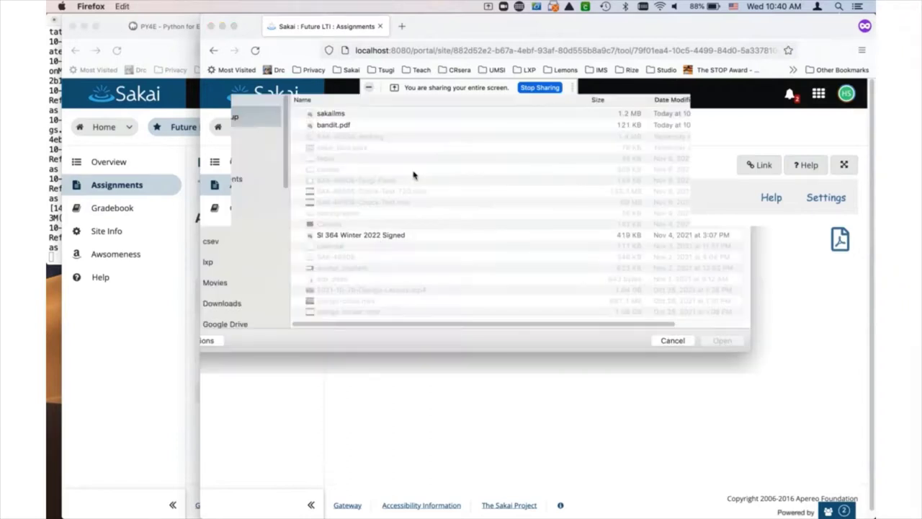
double_click(328, 124)
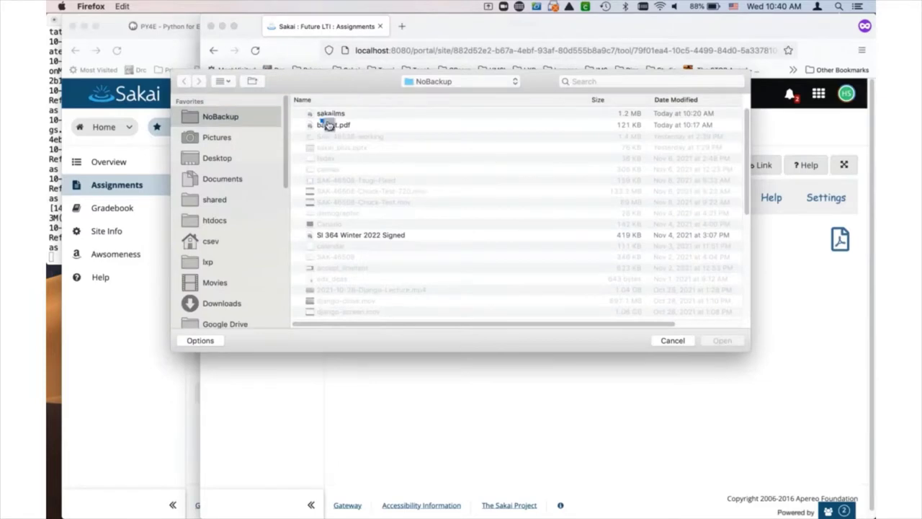
left_click(365, 269)
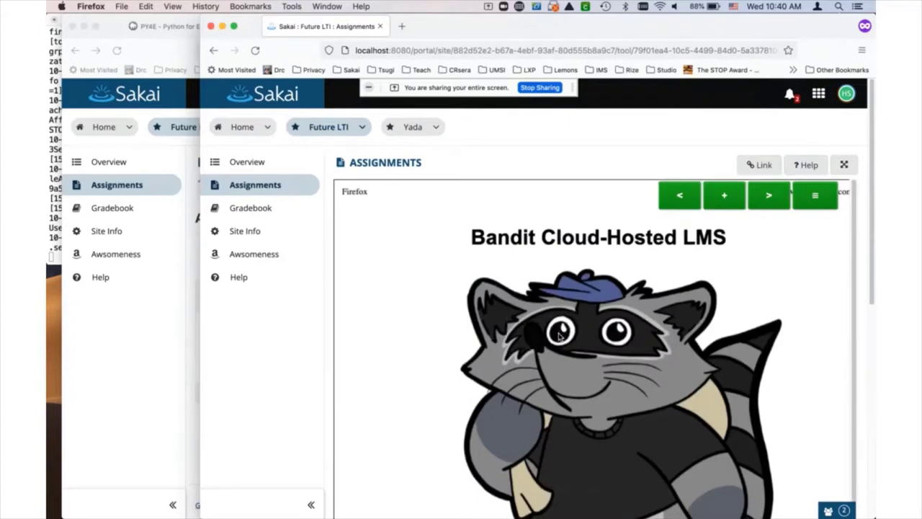
Step: Add a sticky note reading "This is my submission" and move it to the right side of the raccoon picture
left_click(724, 194)
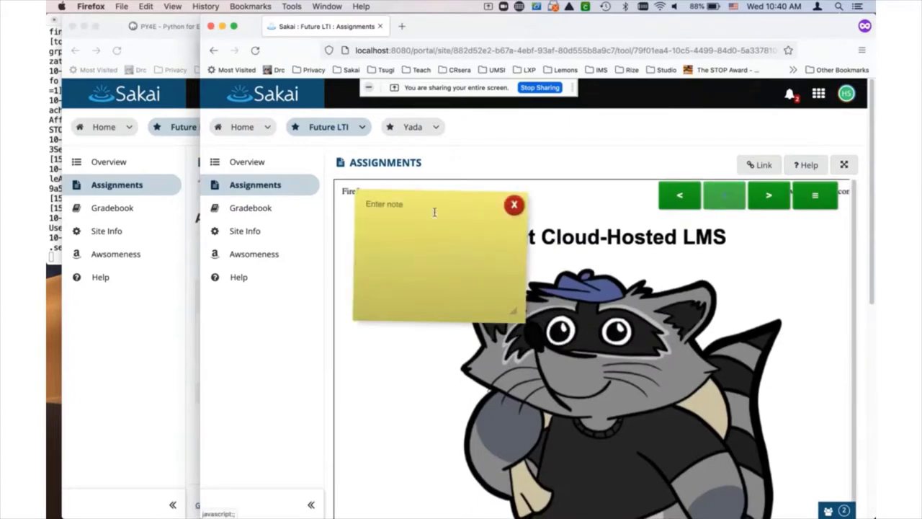
left_click(405, 213)
type("This is my s")
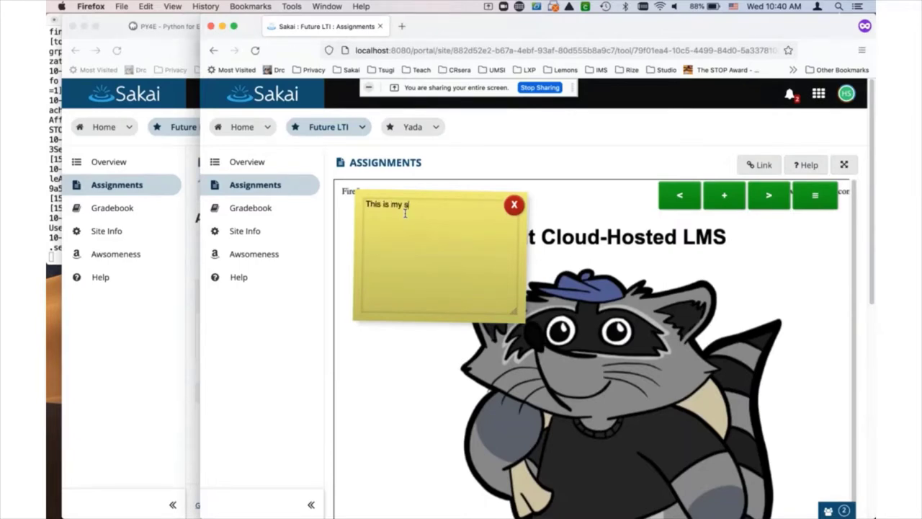
key("BackSpace")
type("submission")
left_click_drag(494, 200, 772, 296)
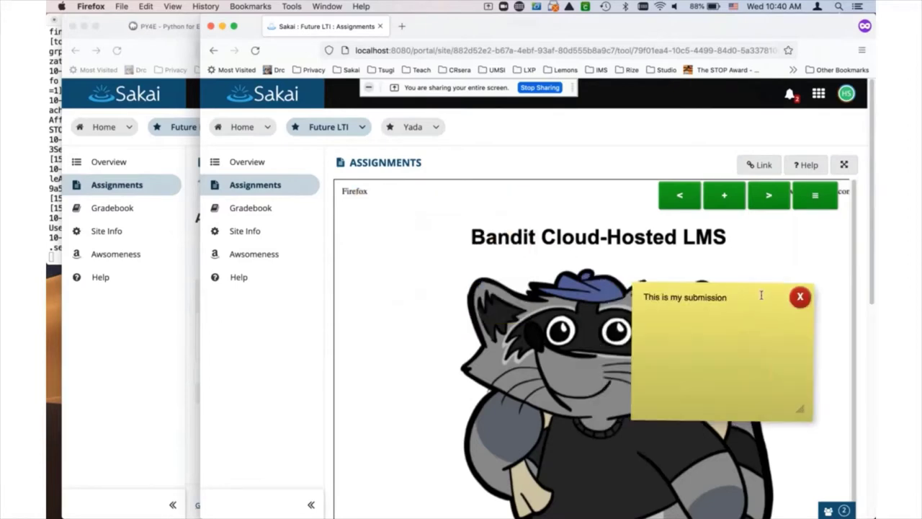
Step: Add another sticky note reading "Second note" and move it to the upper left of the raccoon picture
left_click(725, 195)
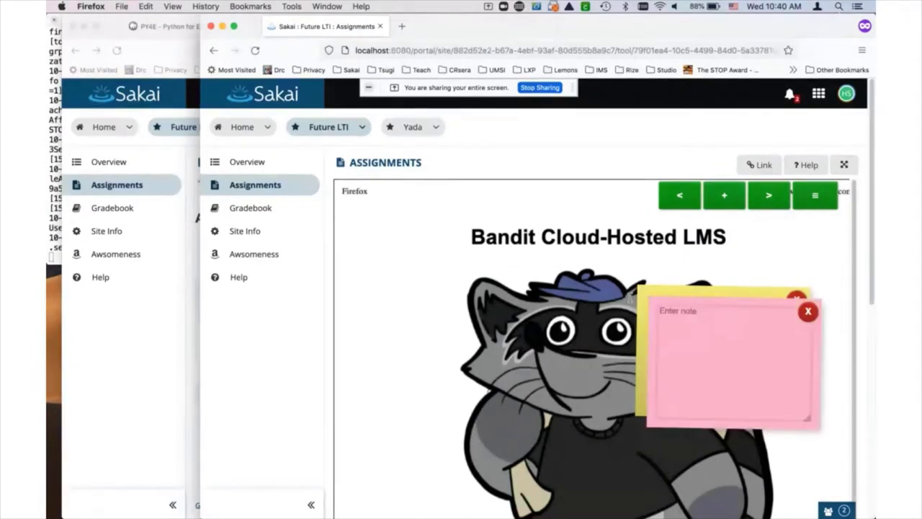
type("Second note")
left_click_drag(729, 302, 455, 241)
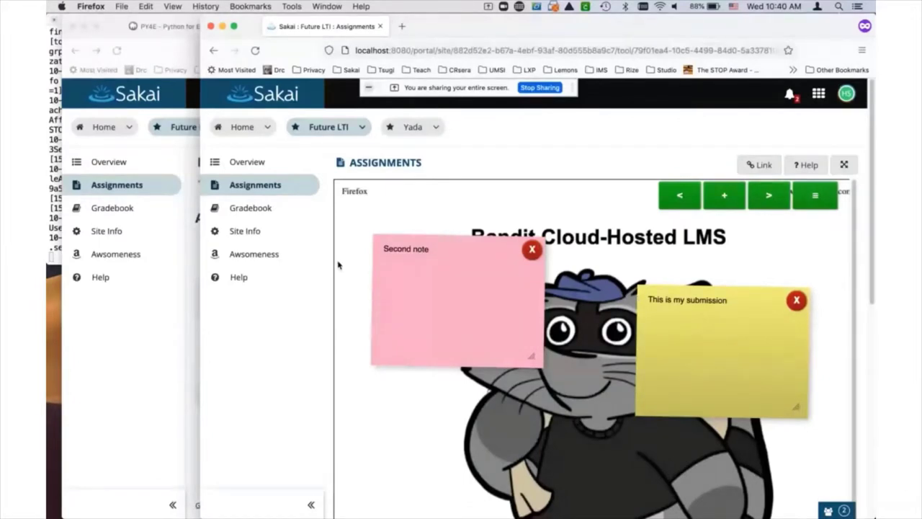
Step: Return to the instructor's window and open the student's Sticky Grader 1 submission for grading
left_click(180, 299)
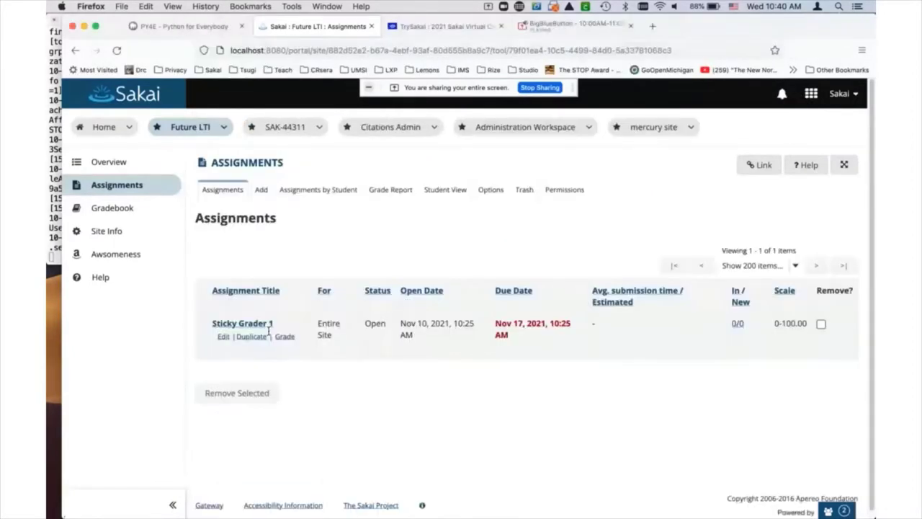
left_click(284, 336)
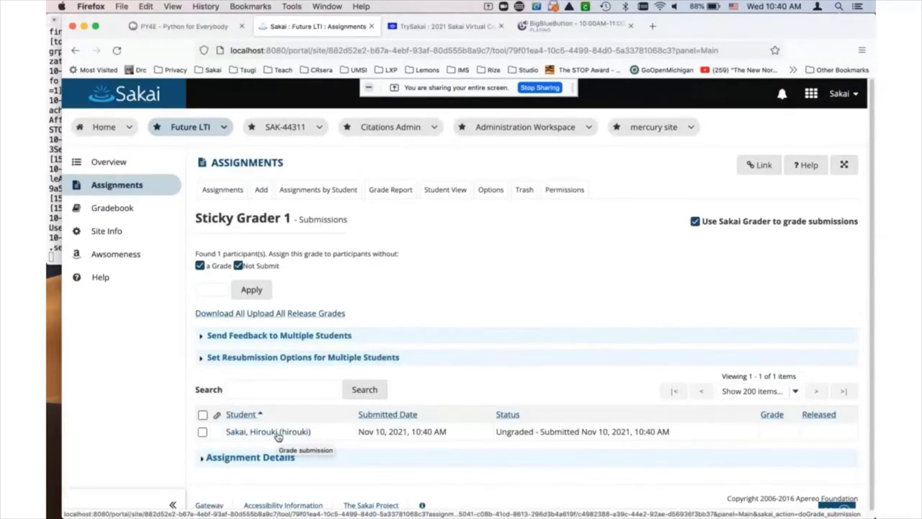
left_click(278, 432)
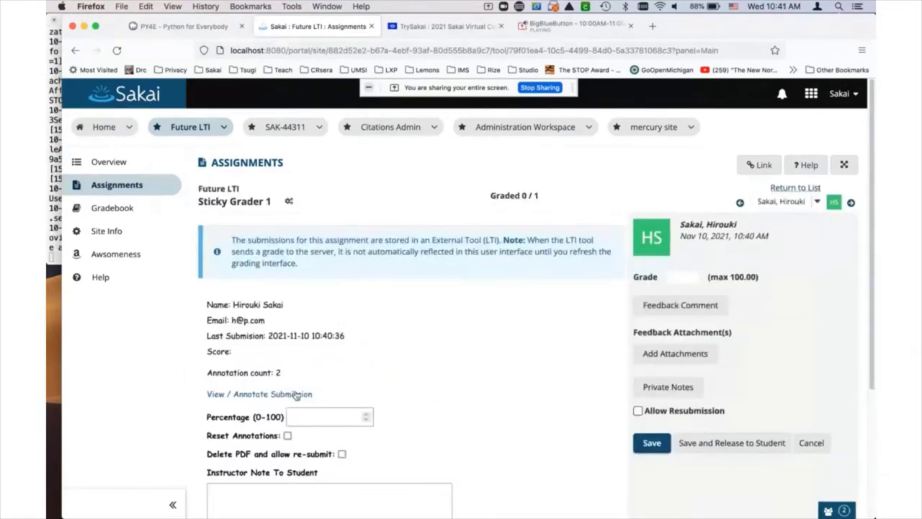
Step: Open the submission for annotation, append "Yada" to the pink "Second note", and return to the grading details
left_click(296, 394)
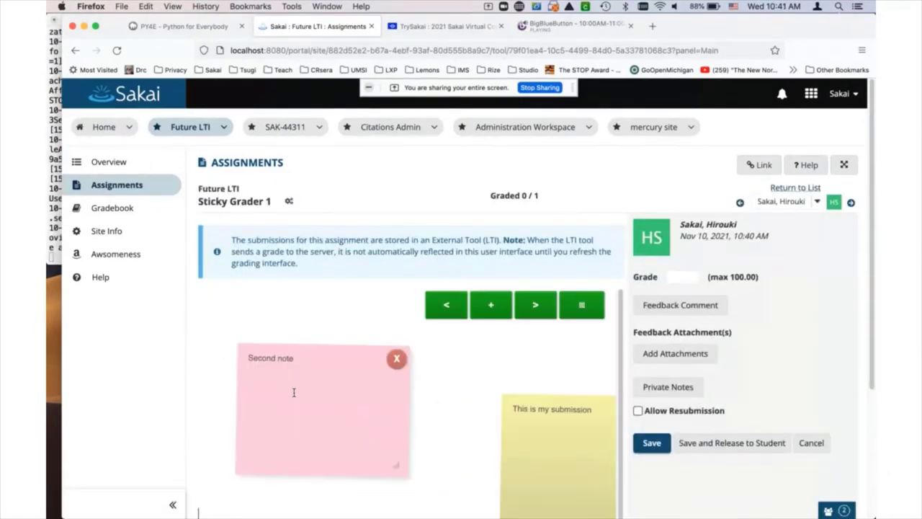
left_click(316, 356)
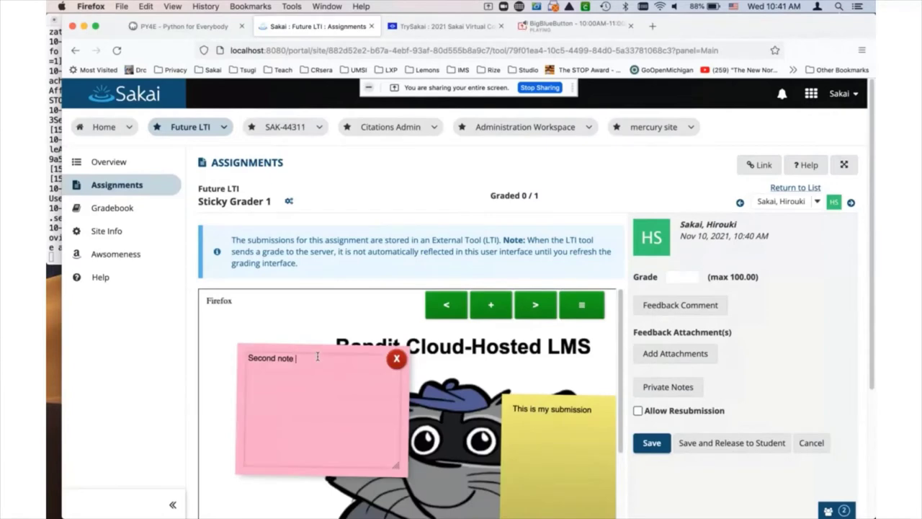
type("Yada")
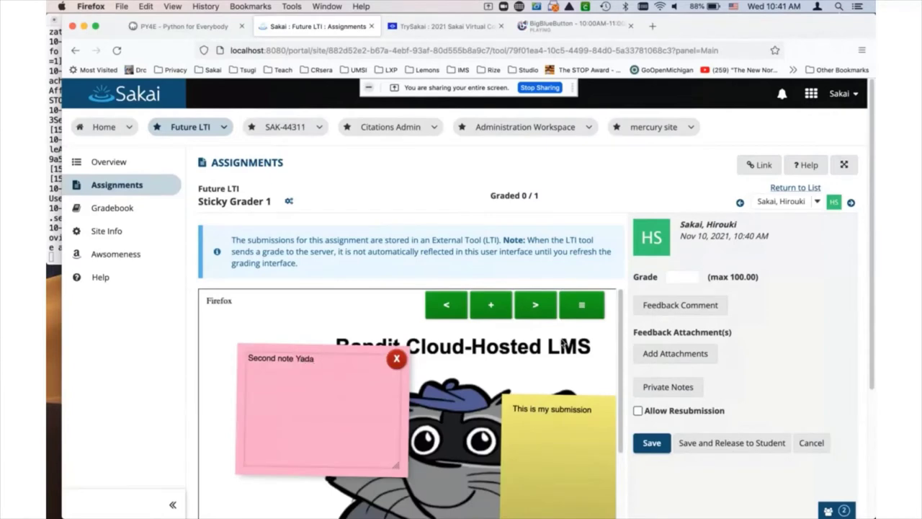
left_click(582, 310)
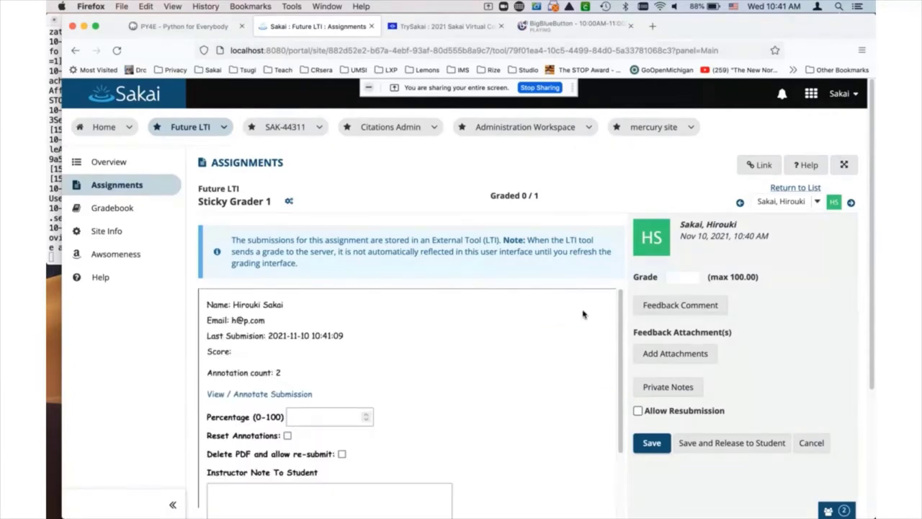
Step: Set the submission's percentage to 99 and update the grade in the external tool
left_click(321, 417)
type("90")
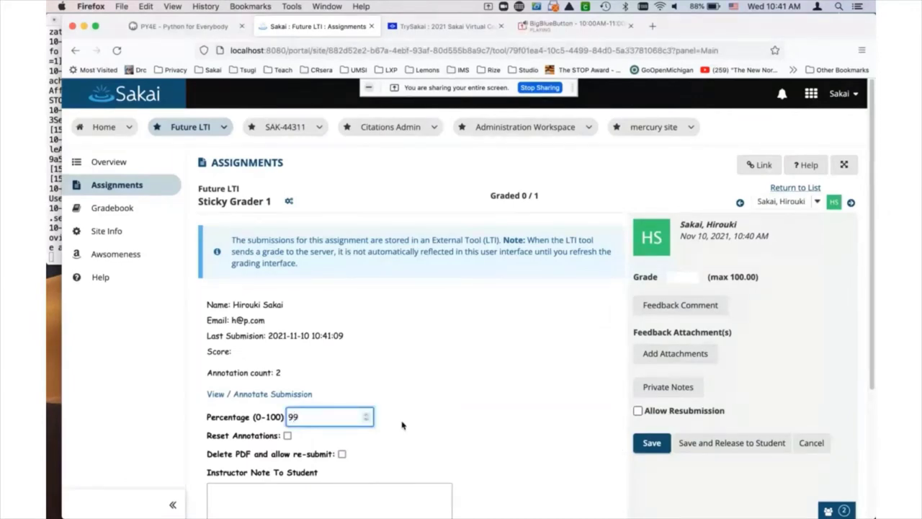
scroll(456, 428, "down", 3)
left_click(240, 449)
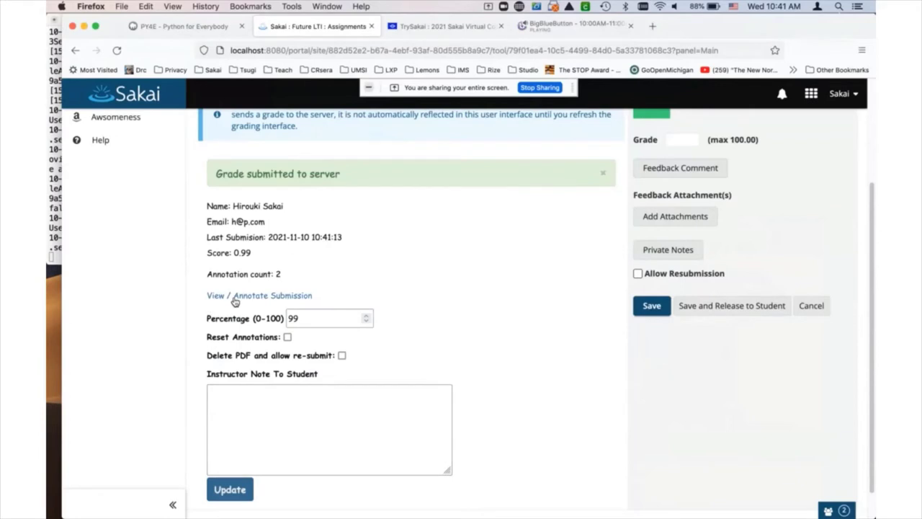
Step: Switch to the PowerPoint presentation 2021-11-12-VC-LTI and advance from slide 8 to the closing Thank You slide
key("super+Tab")
key("Escape")
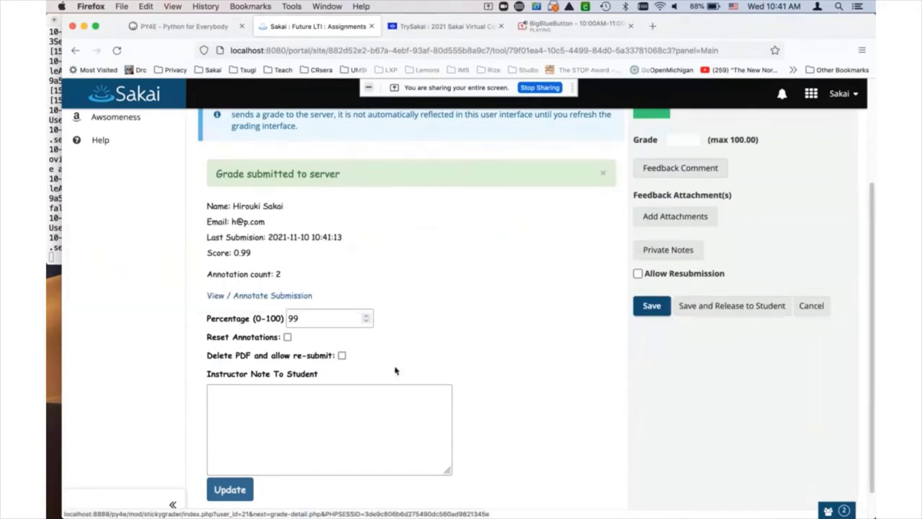
mouse_move(710, 508)
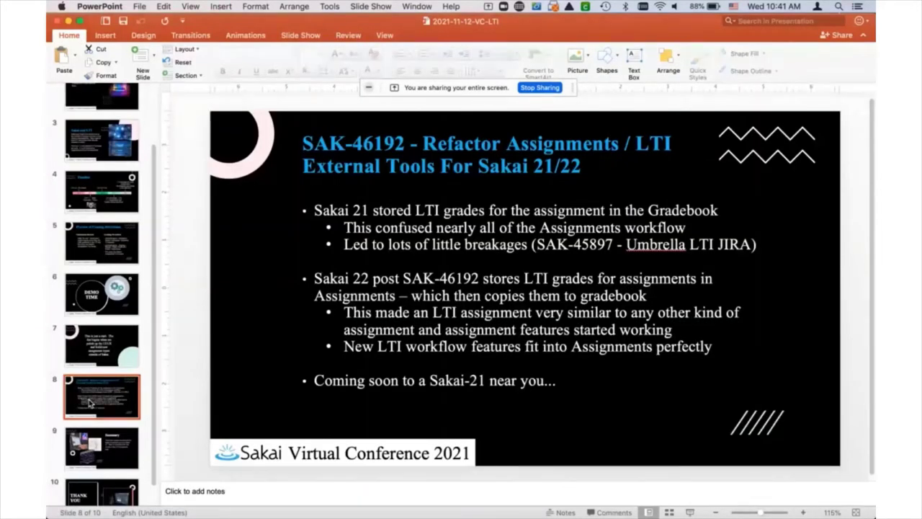
key("Down")
key("Down")
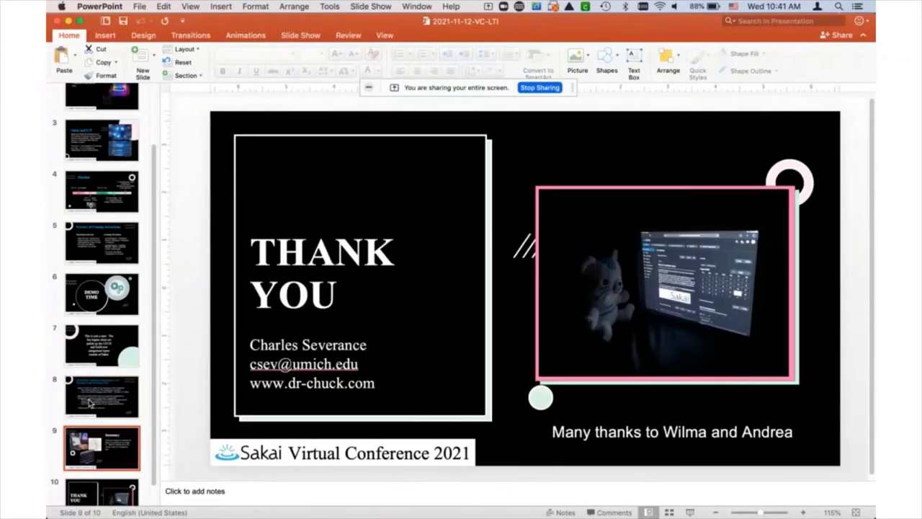